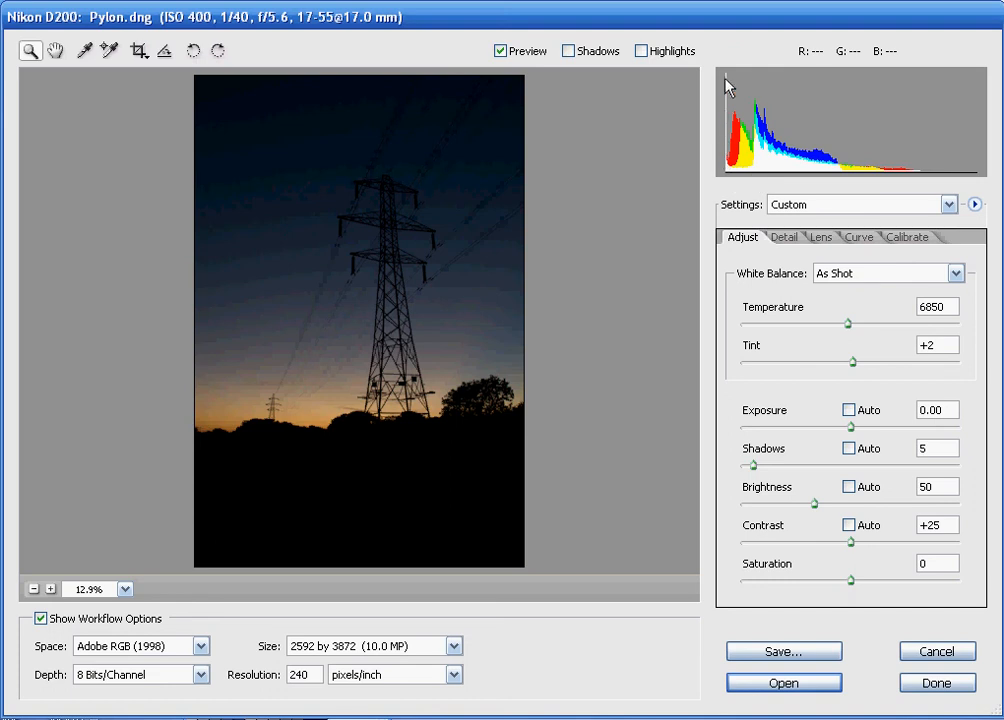
- Check the photo's shadow clipping and compare the Camera Raw Defaults with the Custom settings
click(568, 51)
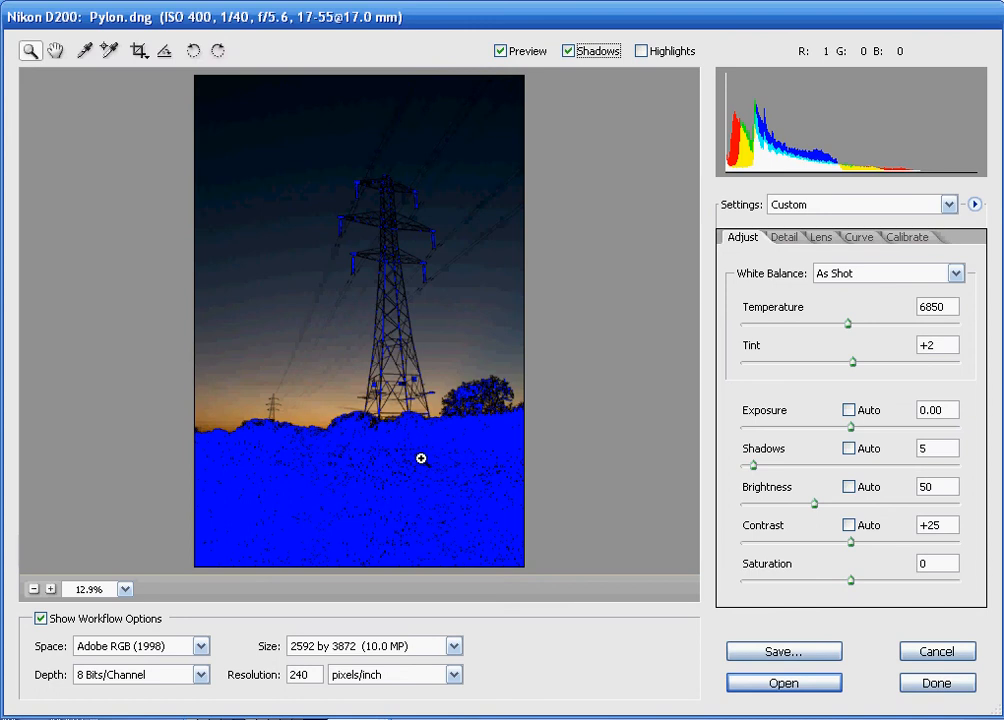
click(568, 51)
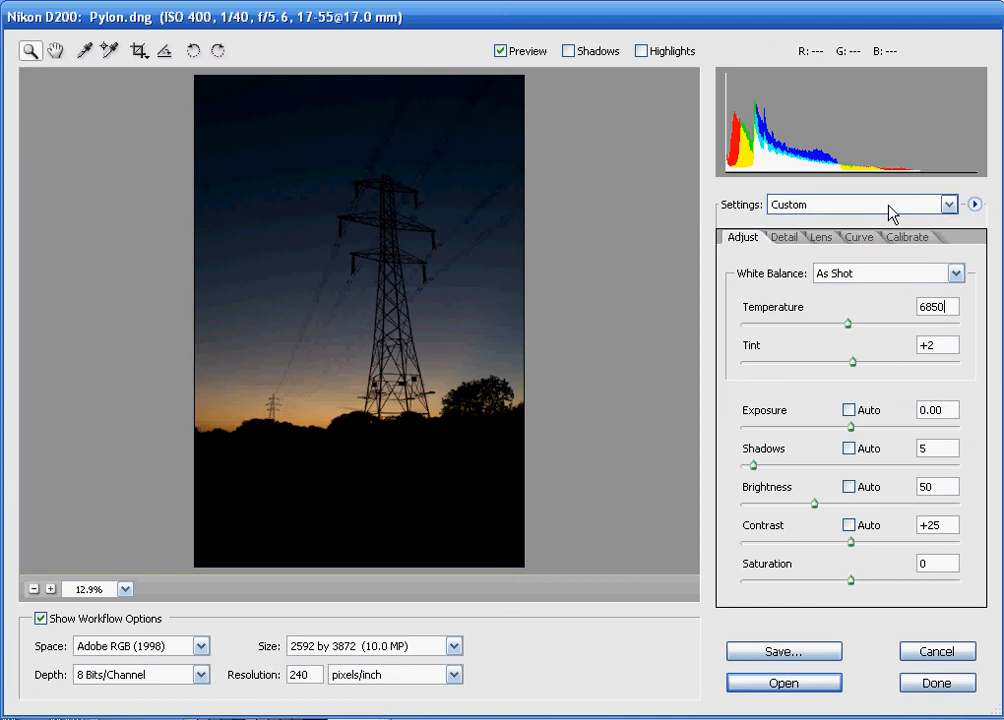
click(950, 206)
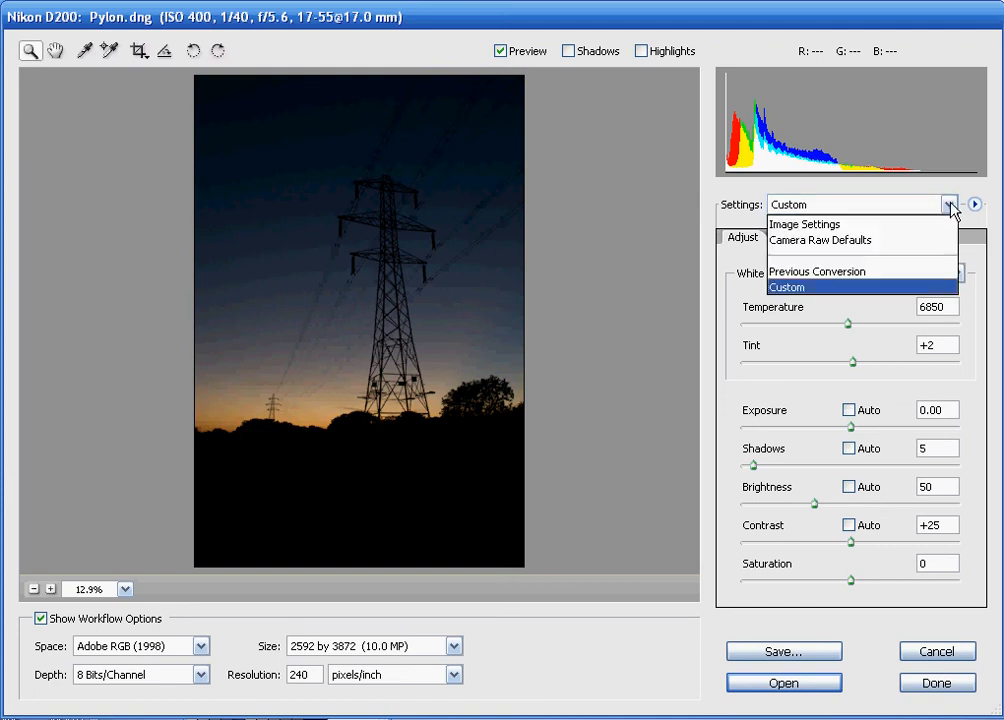
click(871, 240)
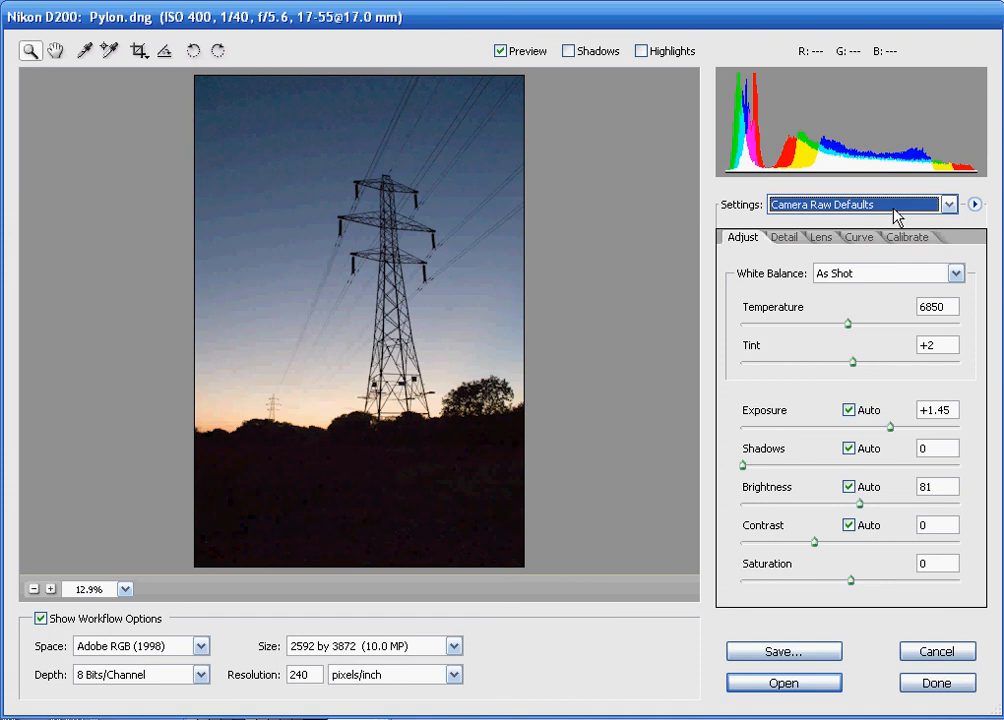
click(946, 205)
click(834, 285)
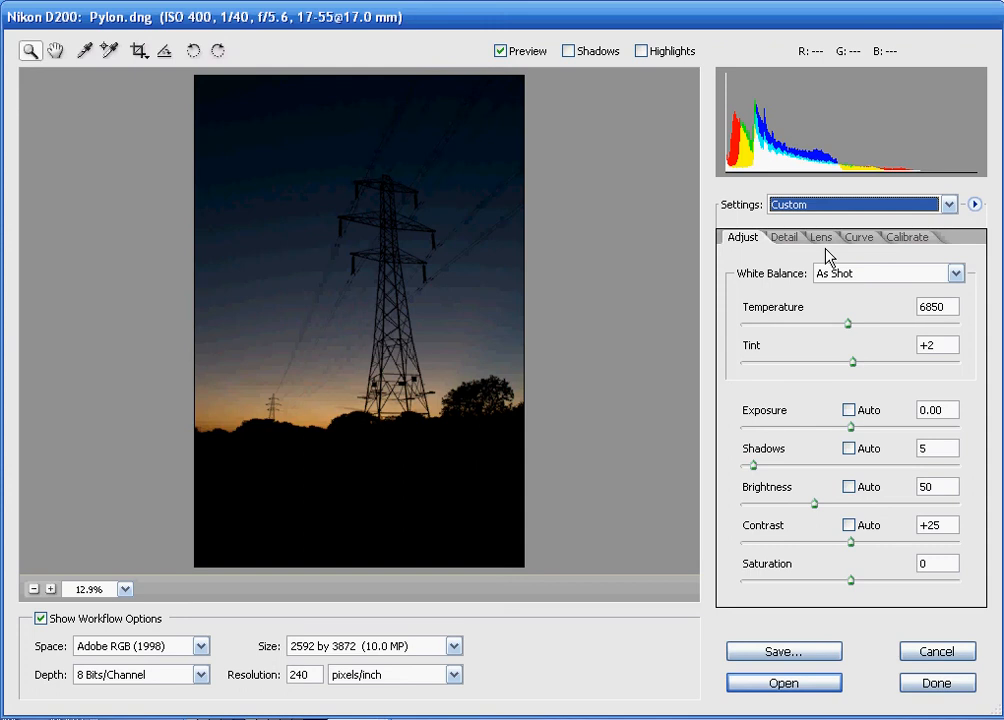
click(763, 253)
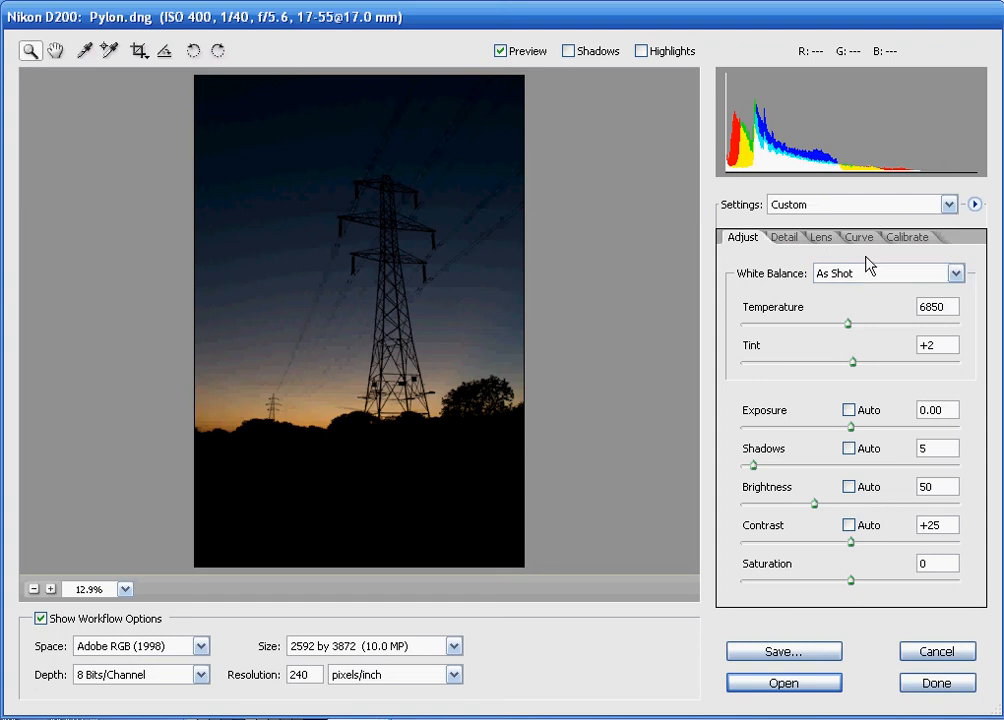
- Apply the Daylight white balance and try cooler and warmer temperatures, up to 25000
click(956, 275)
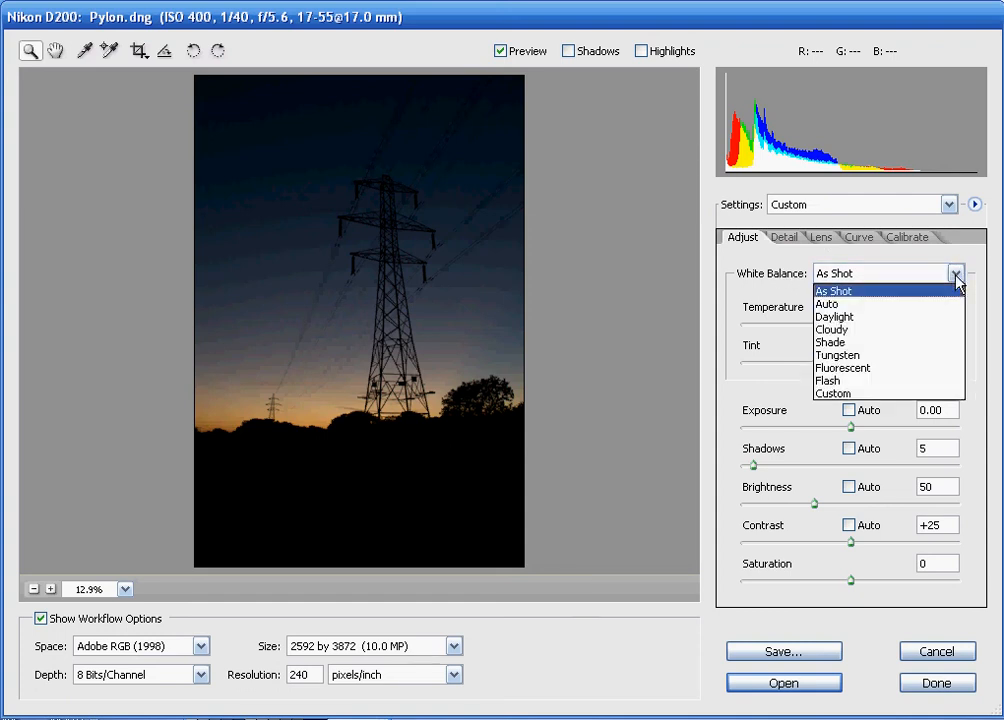
click(872, 318)
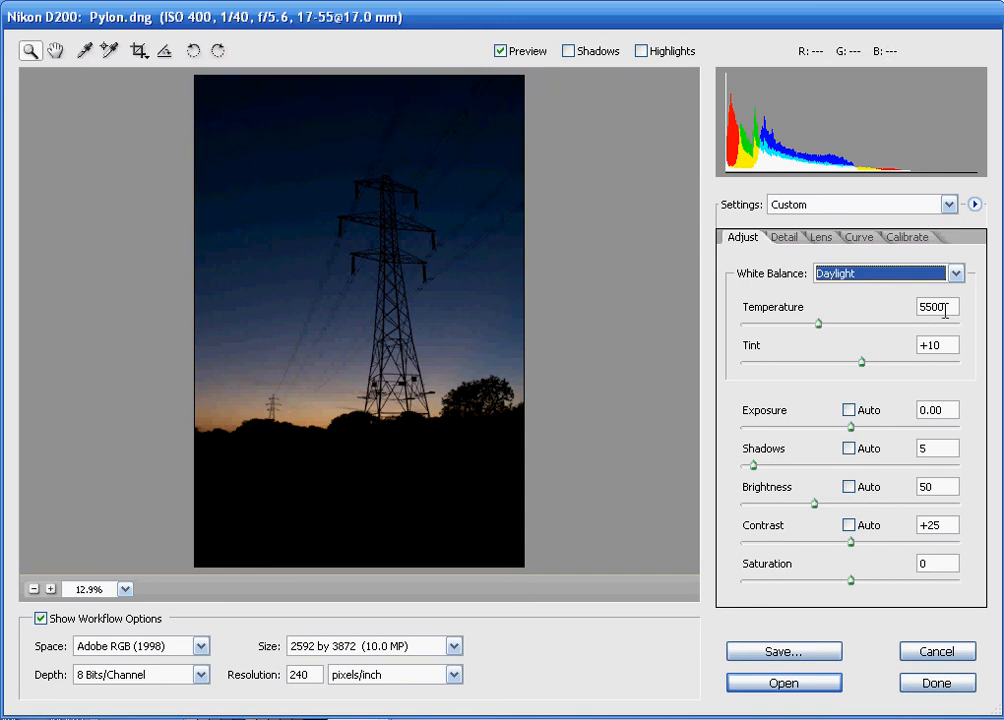
mouse_move(819, 325)
mouse_down()
mouse_move(848, 330)
mouse_move(820, 324)
mouse_up()
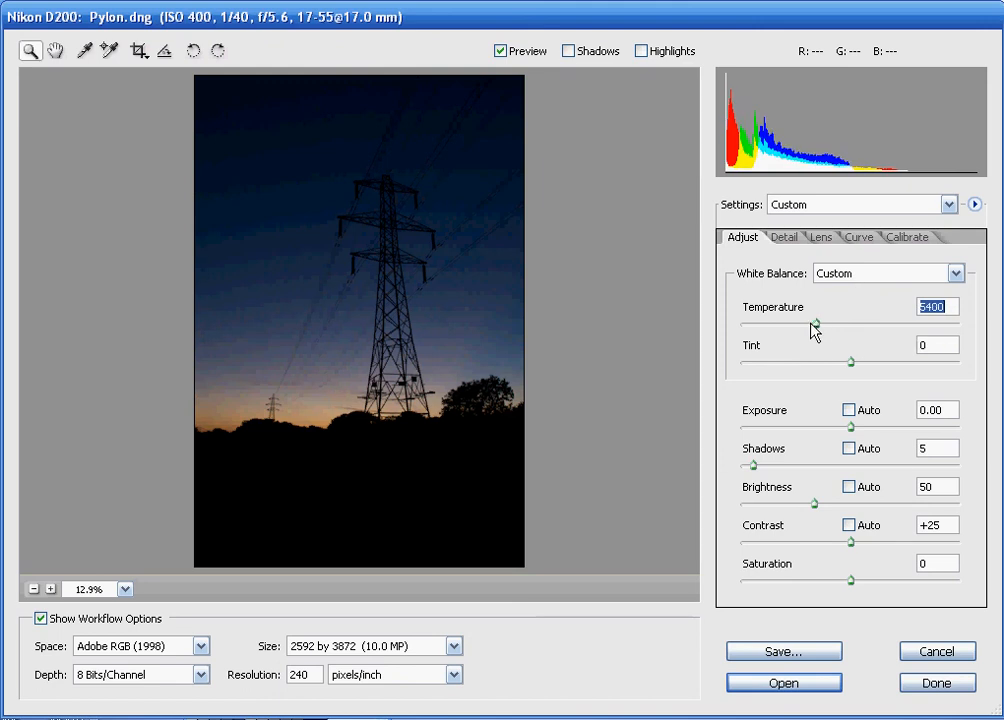
drag(813, 326, 942, 327)
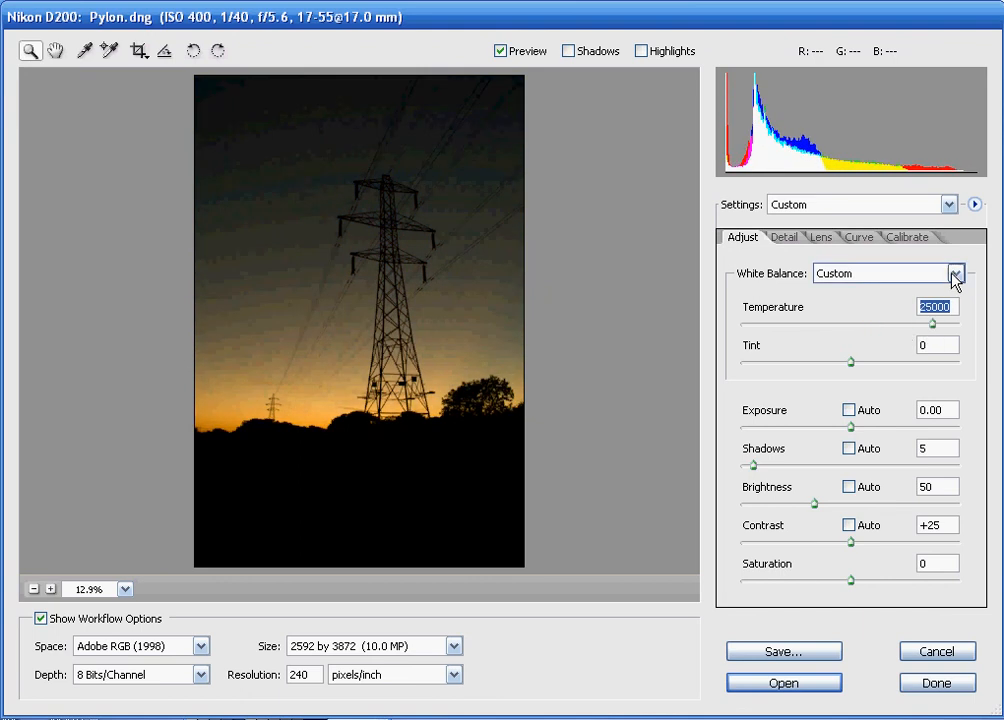
- Reset the white balance to Daylight, trying small tint and exposure shifts and returning them to +10 and 0.00
click(956, 273)
click(895, 318)
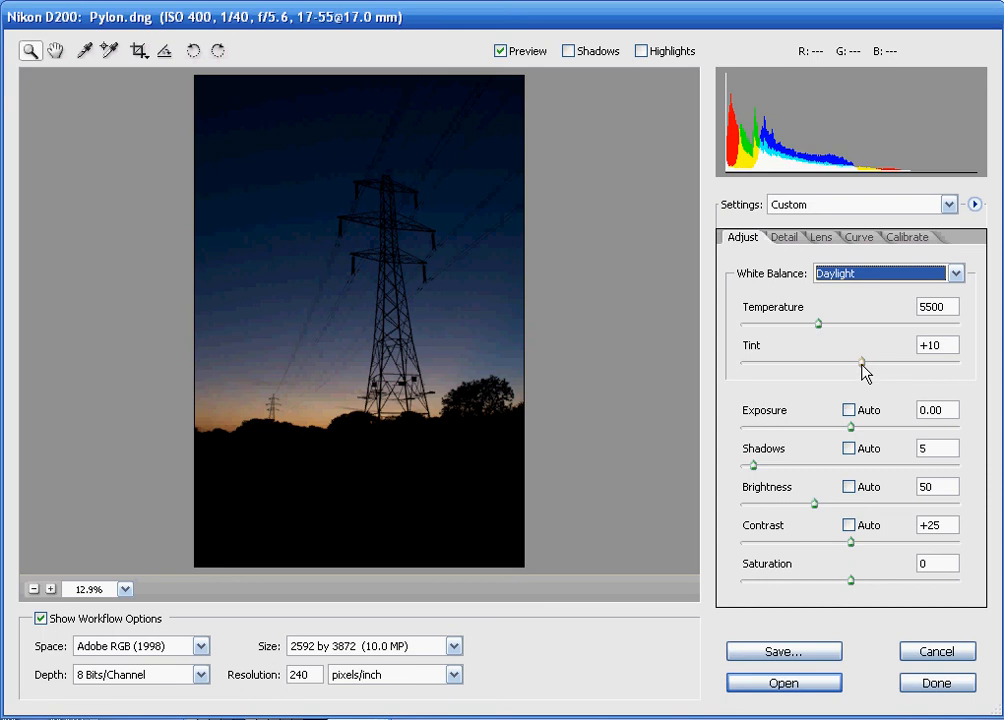
mouse_move(864, 366)
mouse_down()
mouse_move(734, 369)
mouse_move(941, 374)
mouse_move(861, 372)
mouse_up()
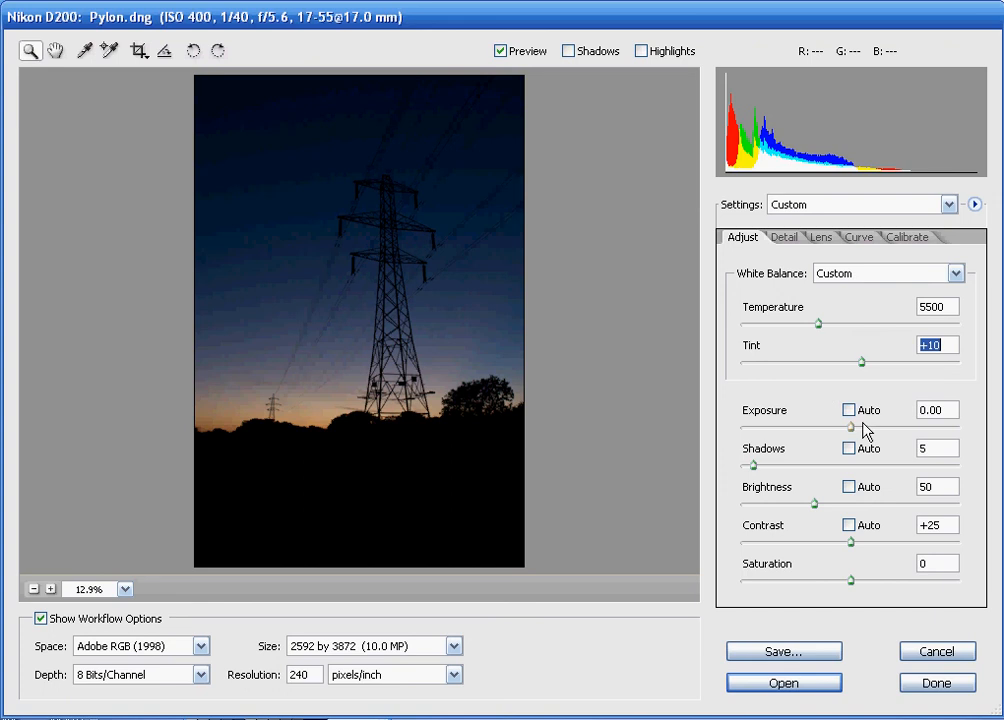
click(851, 427)
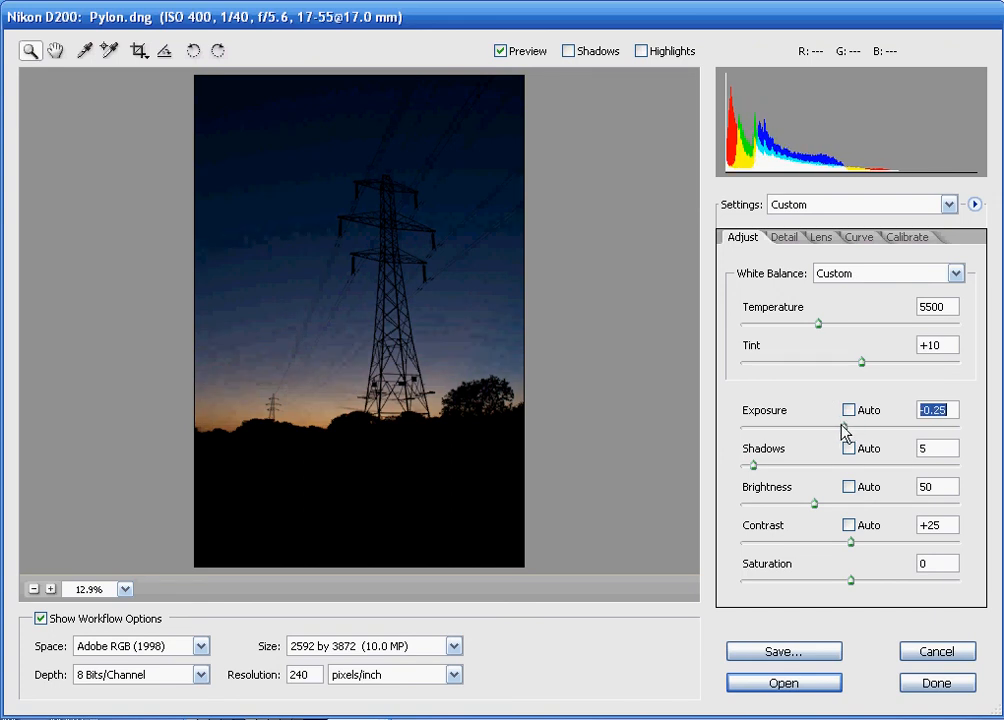
mouse_move(849, 430)
mouse_down()
mouse_move(785, 432)
mouse_move(909, 431)
mouse_move(852, 432)
mouse_up()
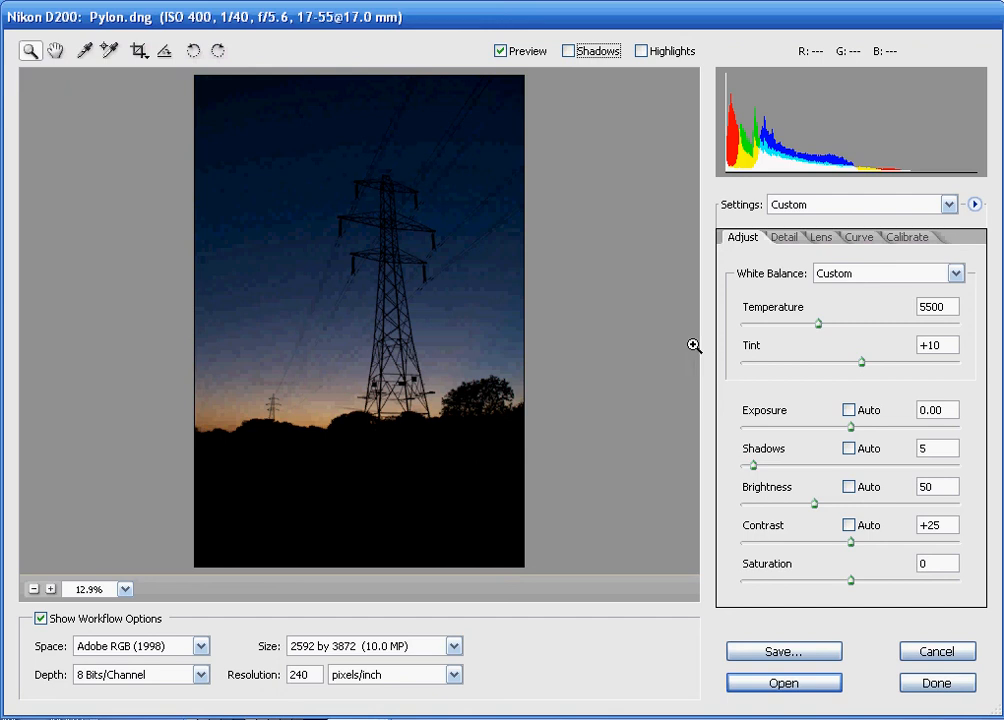
- Set the shadows to 12 while checking the clipped dark areas, and turn the shadow clipping warning off
click(568, 51)
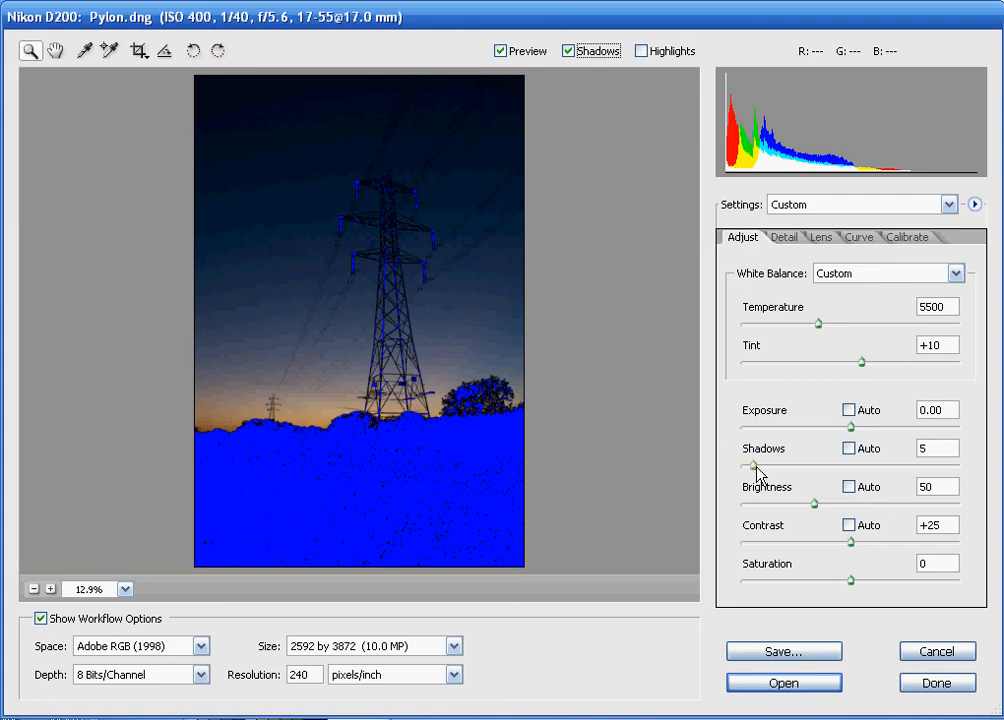
drag(757, 467, 766, 467)
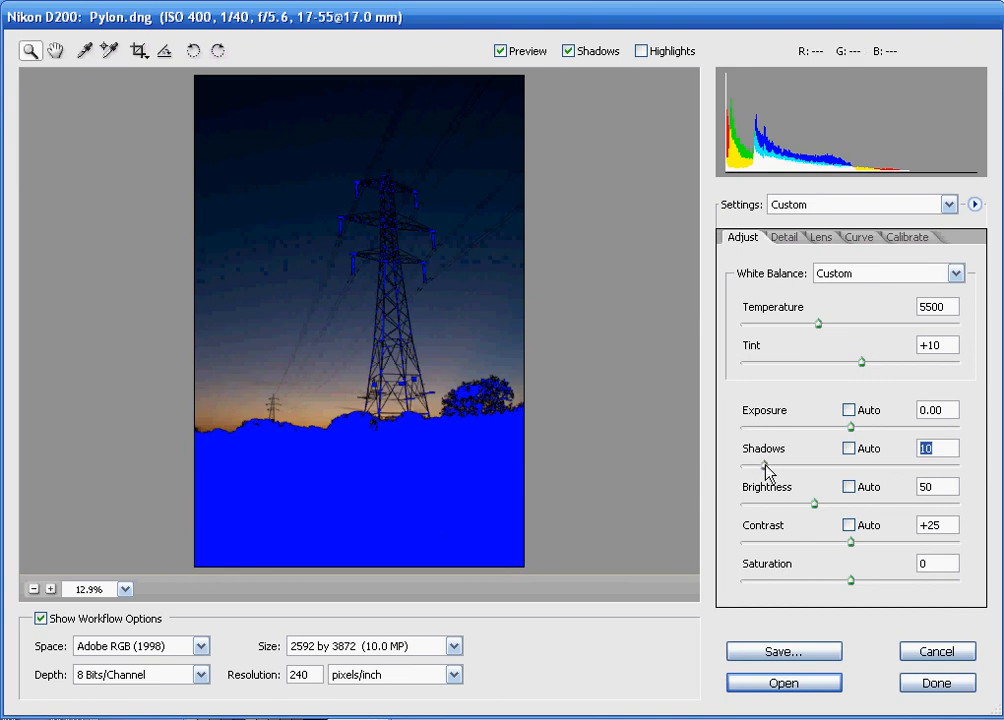
mouse_move(765, 465)
mouse_down()
mouse_move(874, 472)
mouse_move(763, 474)
mouse_up()
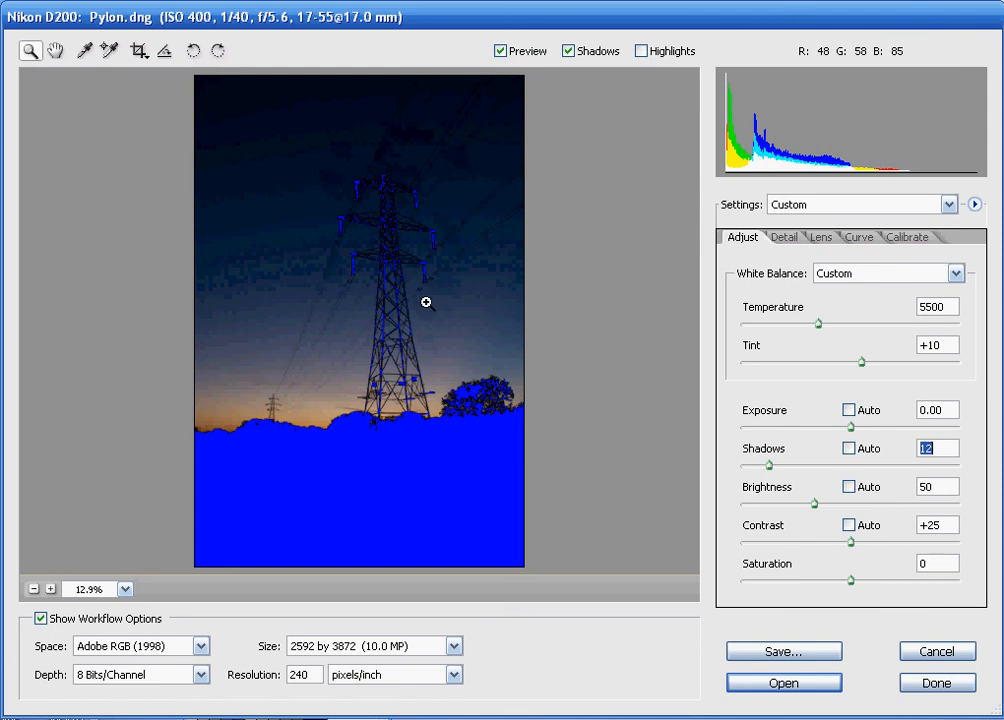
key(u)
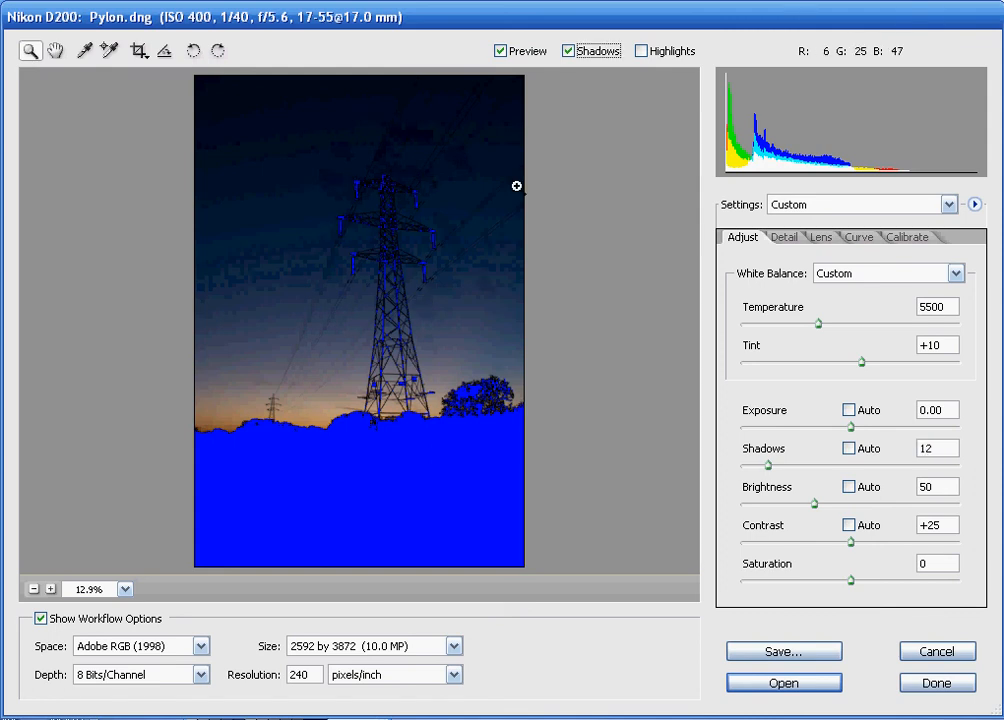
click(567, 52)
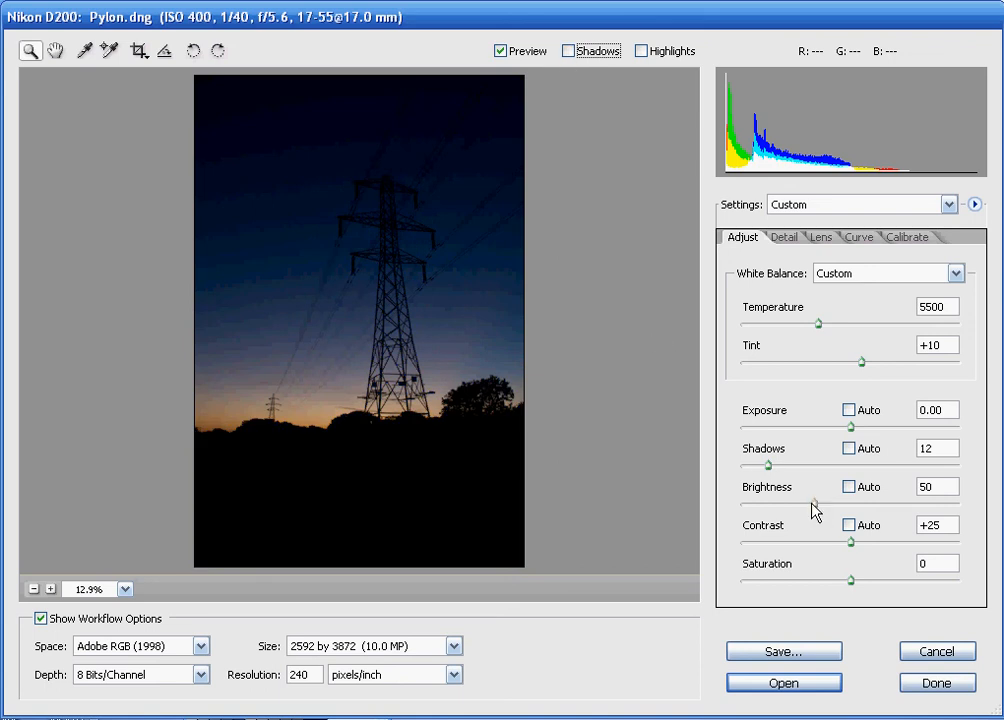
- Set the brightness to 80, the contrast to +30 and the saturation to +40
drag(816, 510, 930, 507)
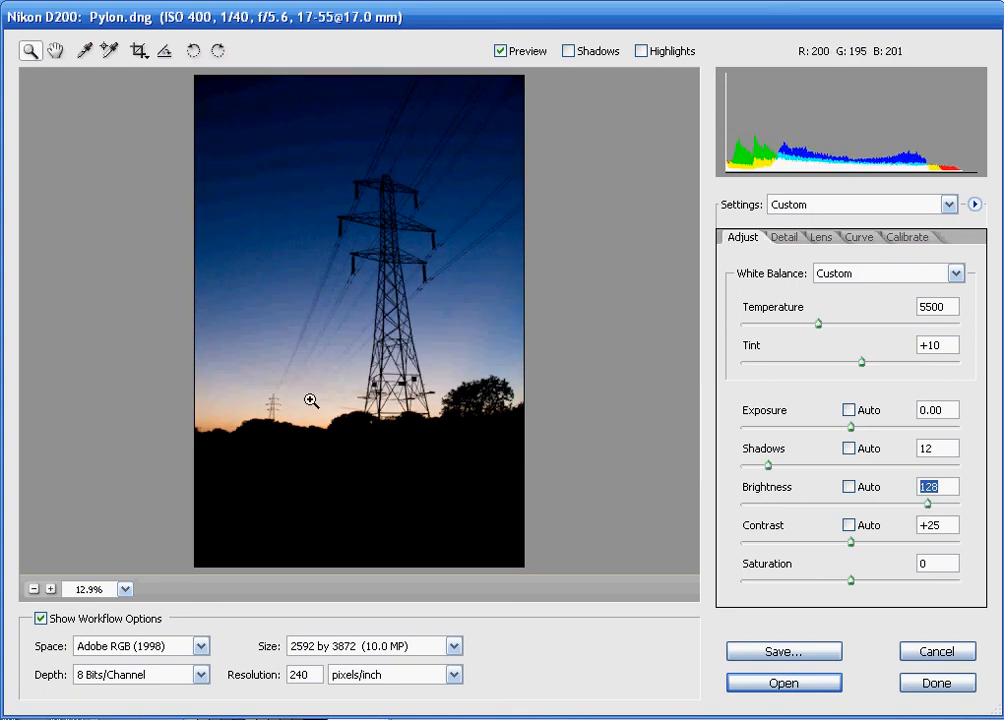
drag(929, 509, 857, 541)
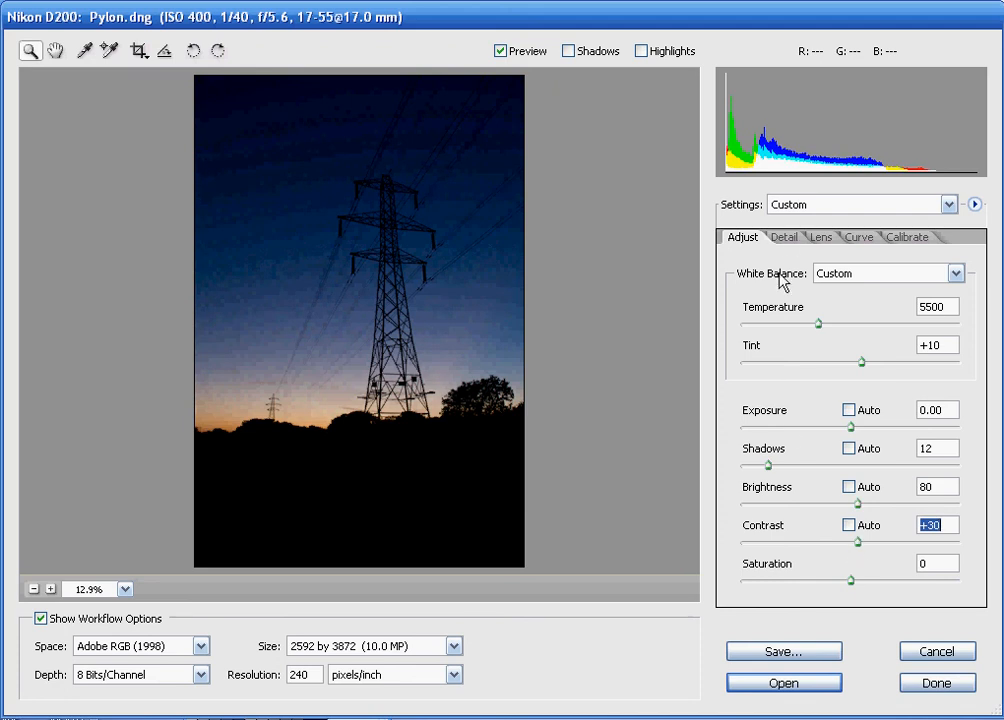
drag(851, 581, 894, 581)
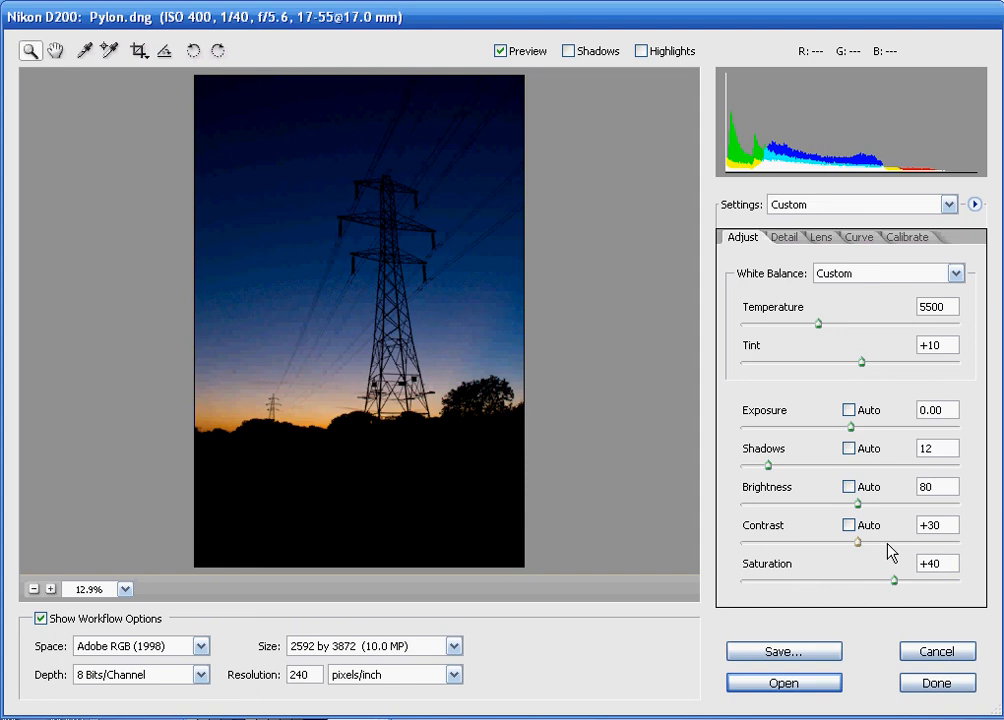
- Set the sharpness to 25 and, after testing on a magnified patch of sky, the color noise reduction to 25
click(786, 240)
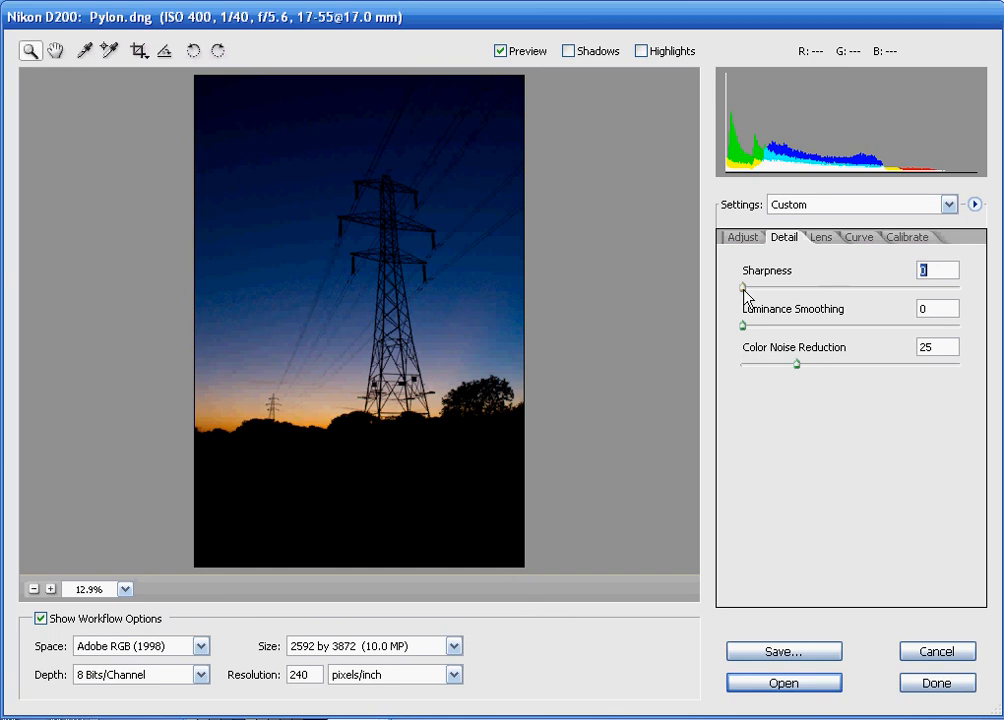
drag(744, 289, 798, 289)
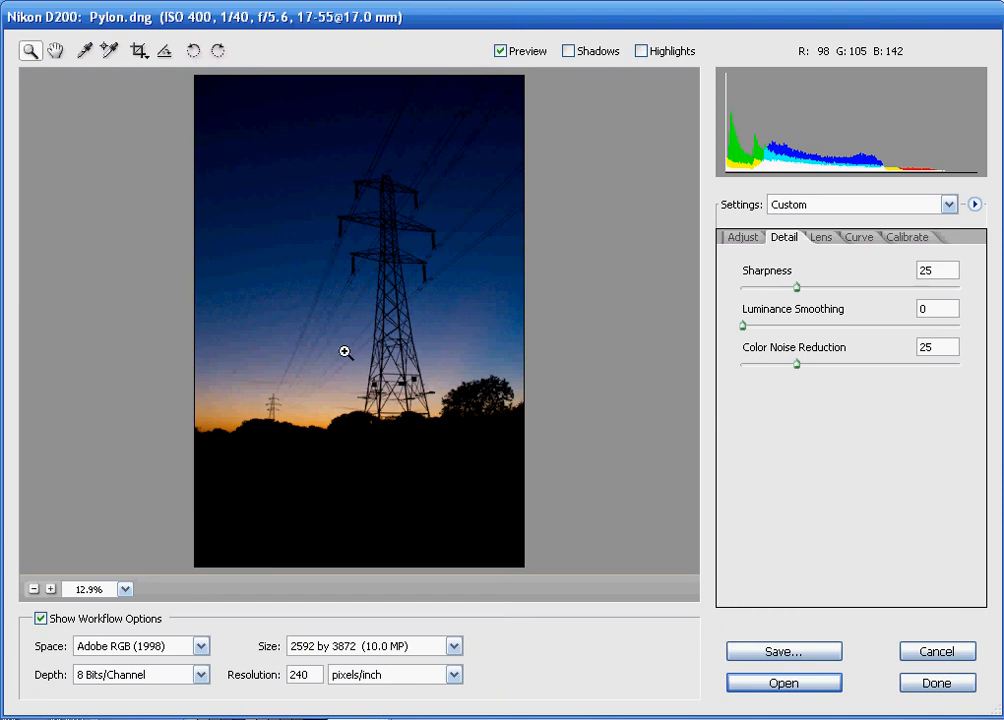
drag(230, 308, 274, 351)
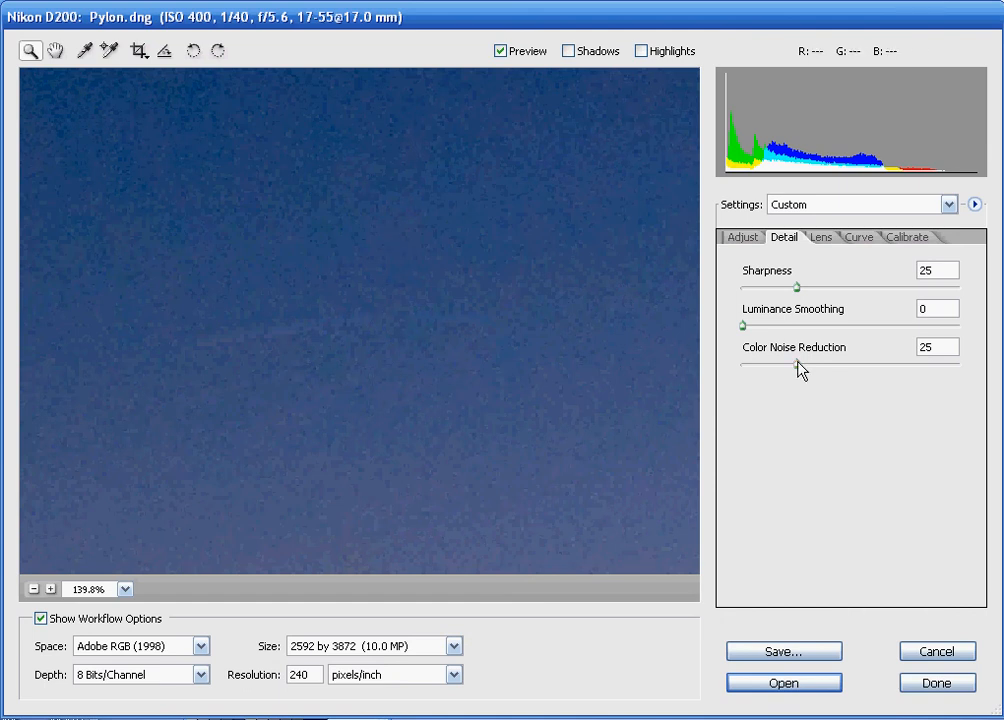
drag(796, 364, 708, 361)
drag(790, 372, 795, 373)
key(ctrl+0)
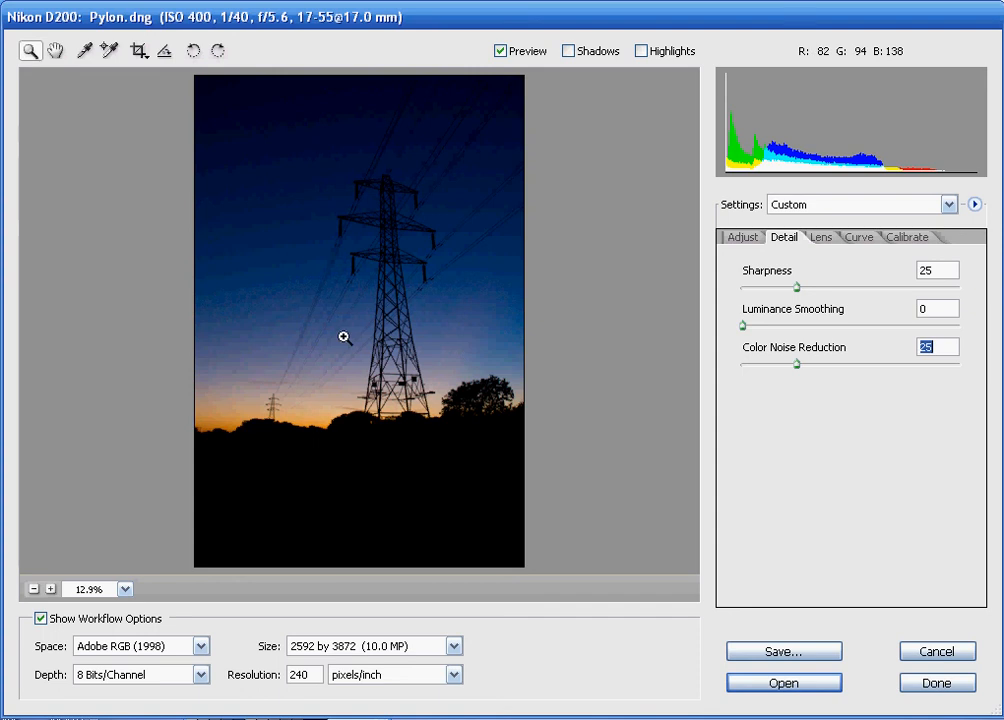
- Correct the red/cyan chromatic aberration on the pylon's lower girders with a fringe value of -31
drag(344, 338, 430, 408)
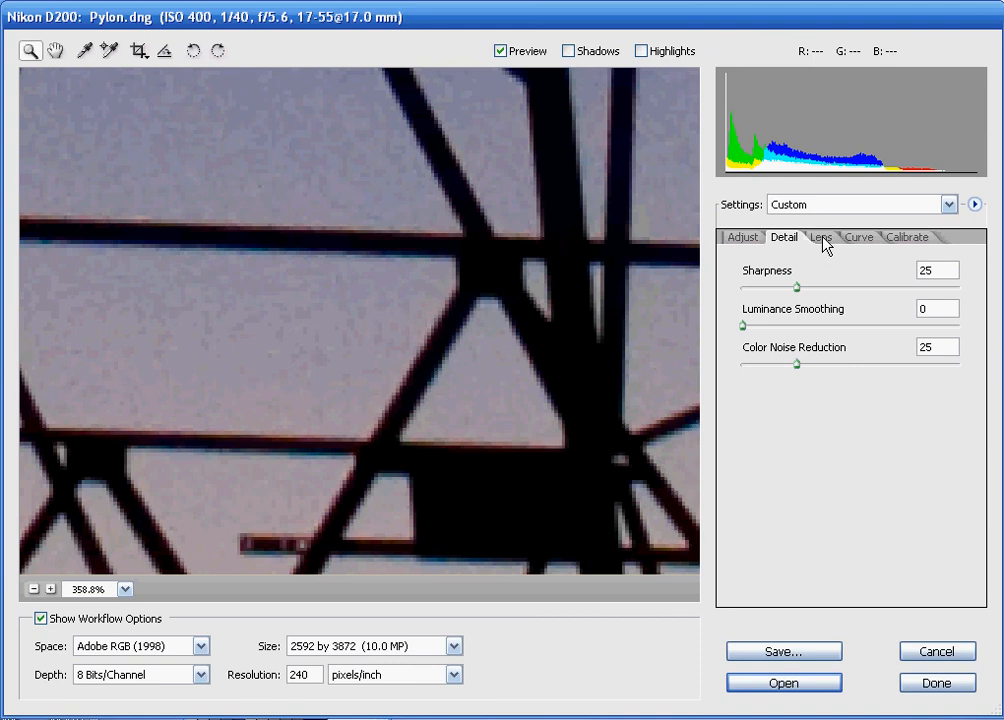
click(822, 241)
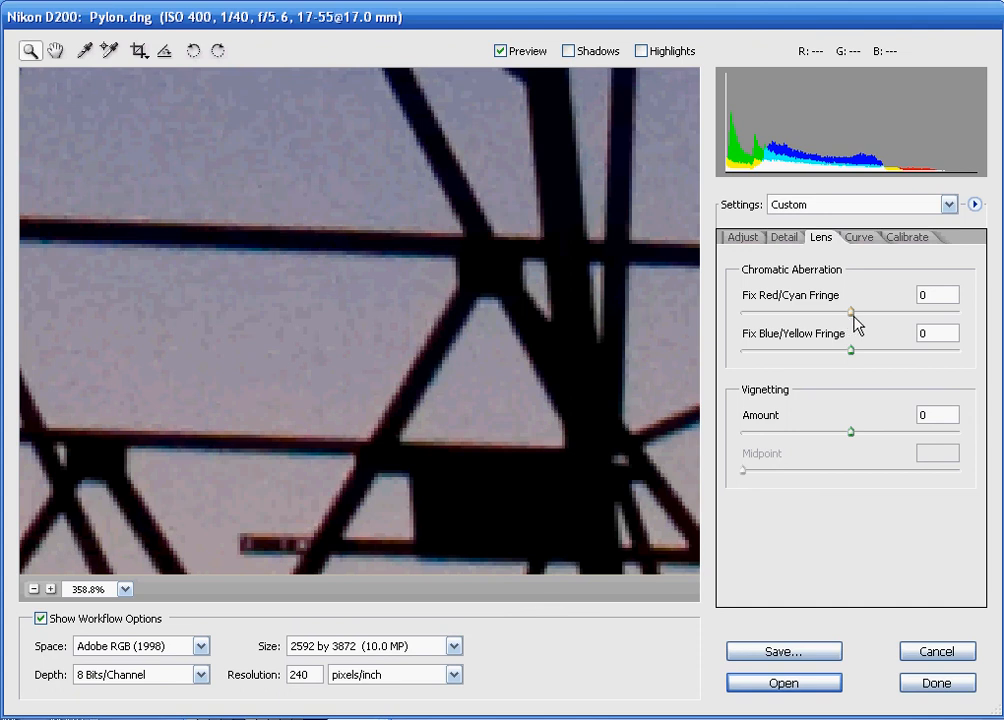
drag(854, 323, 817, 318)
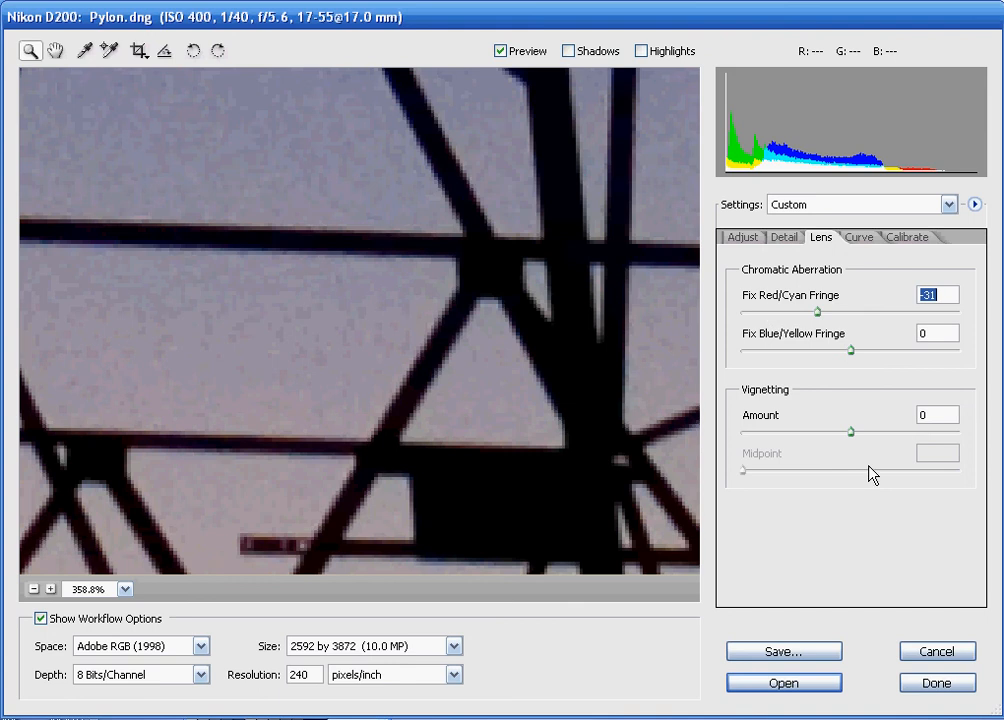
- Set the camera calibration's red hue to -25, judging it on the whole photo
click(921, 244)
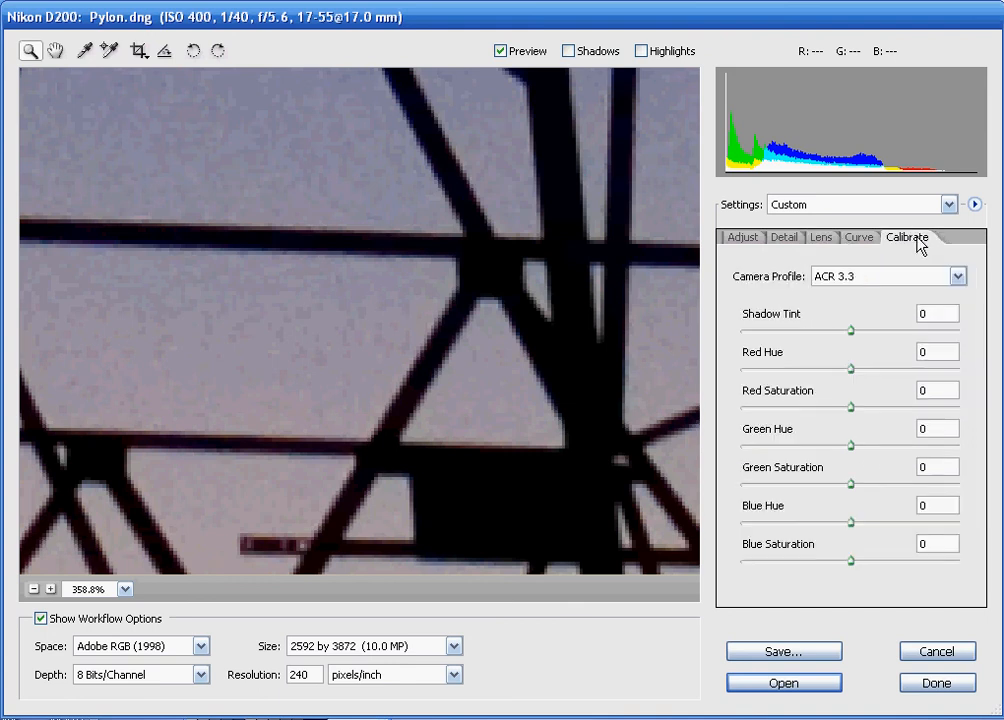
key(ctrl+0)
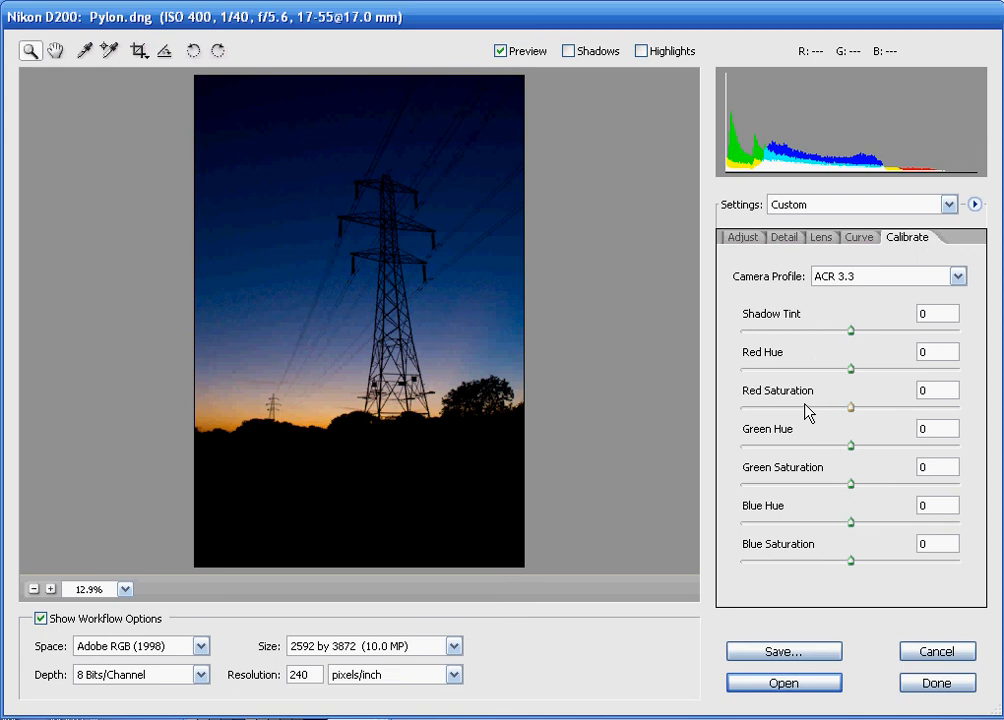
drag(849, 369, 928, 370)
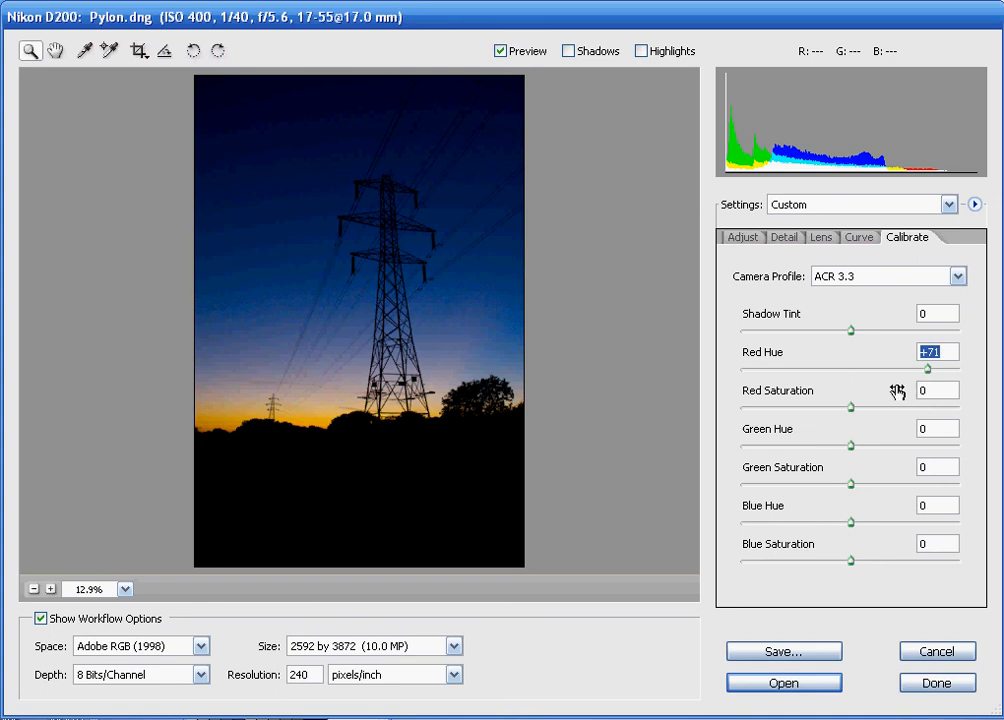
click(866, 370)
drag(862, 372, 829, 375)
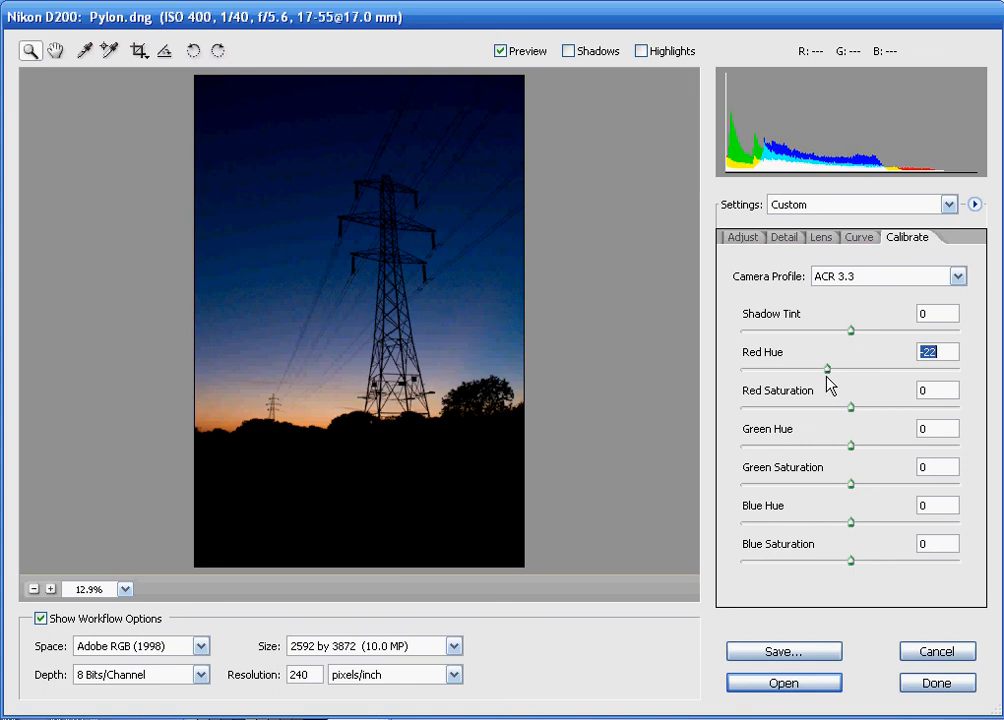
drag(829, 377, 824, 381)
key(Tab)
- Set the calibration saturation to +29 for red, +45 for green and +48 for blue
drag(850, 405, 938, 410)
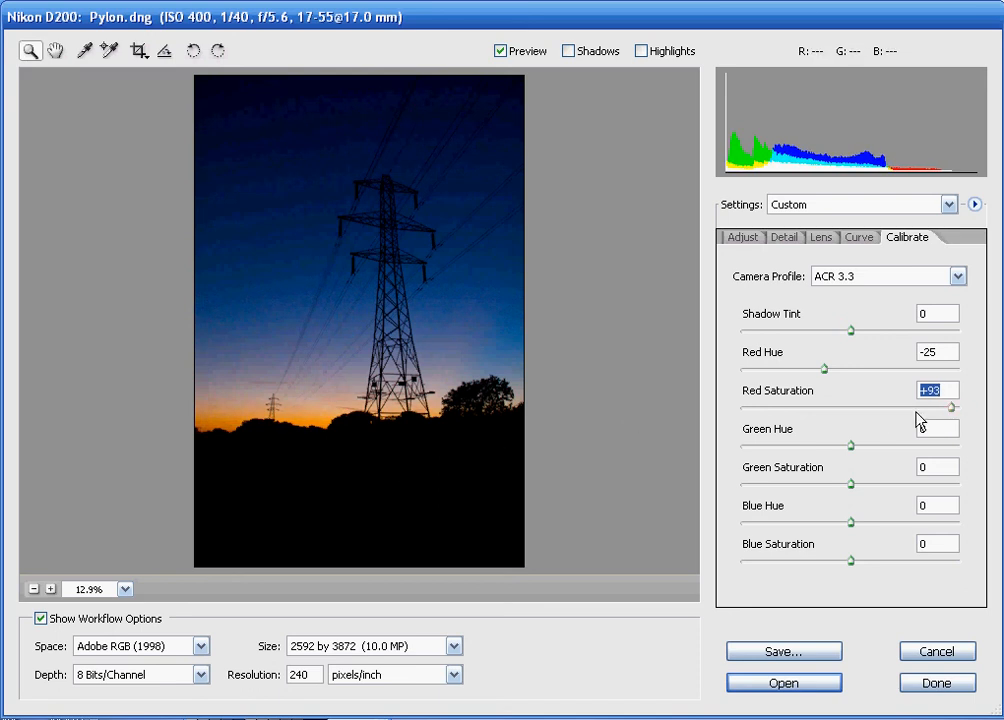
drag(952, 408, 884, 427)
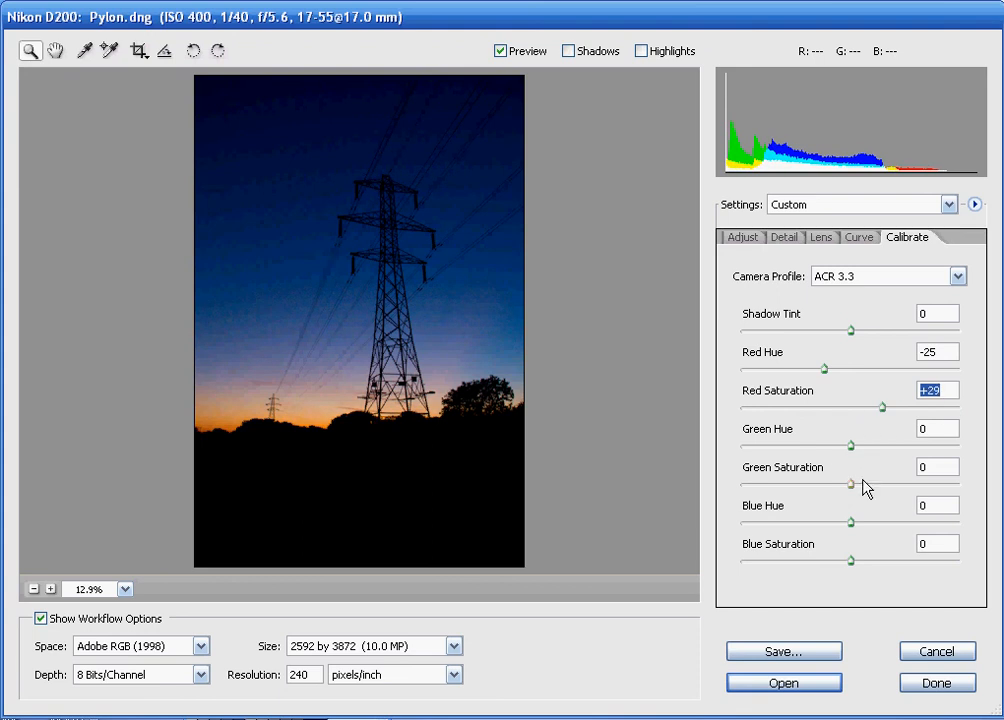
drag(852, 485, 899, 486)
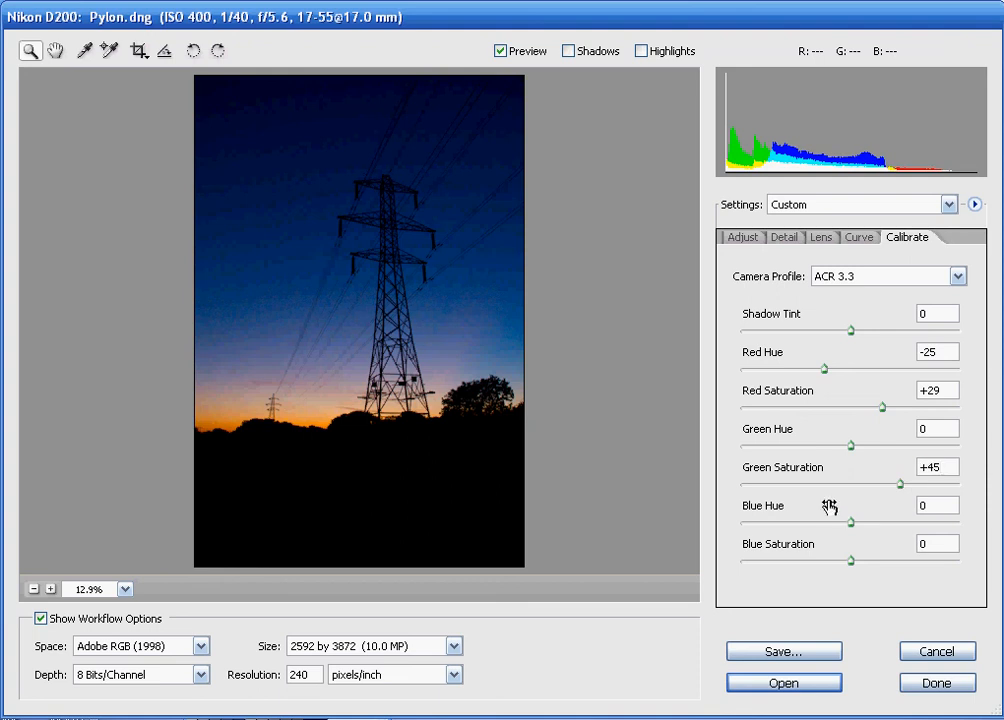
drag(851, 560, 903, 560)
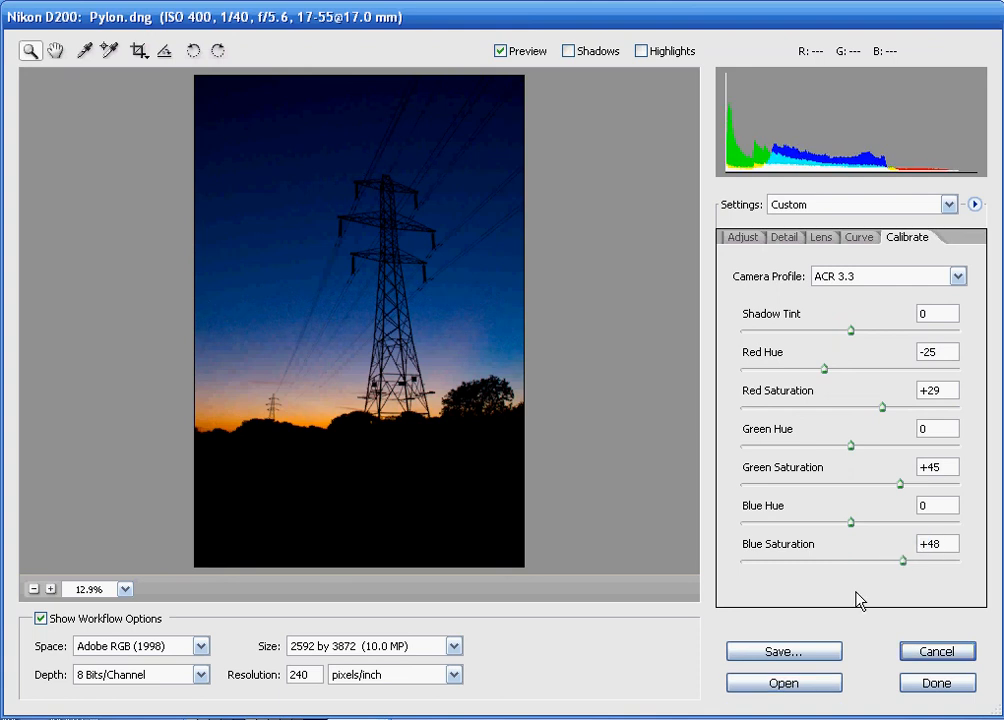